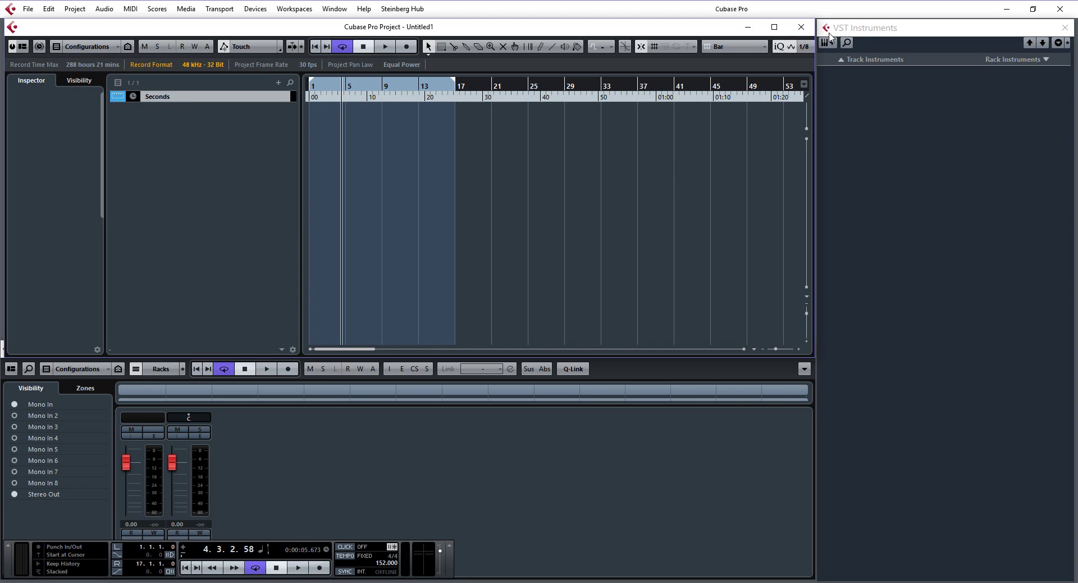
- Create the instrument track Komplete Kontrol 01 using the Komplete Kontrol instrument
click(834, 44)
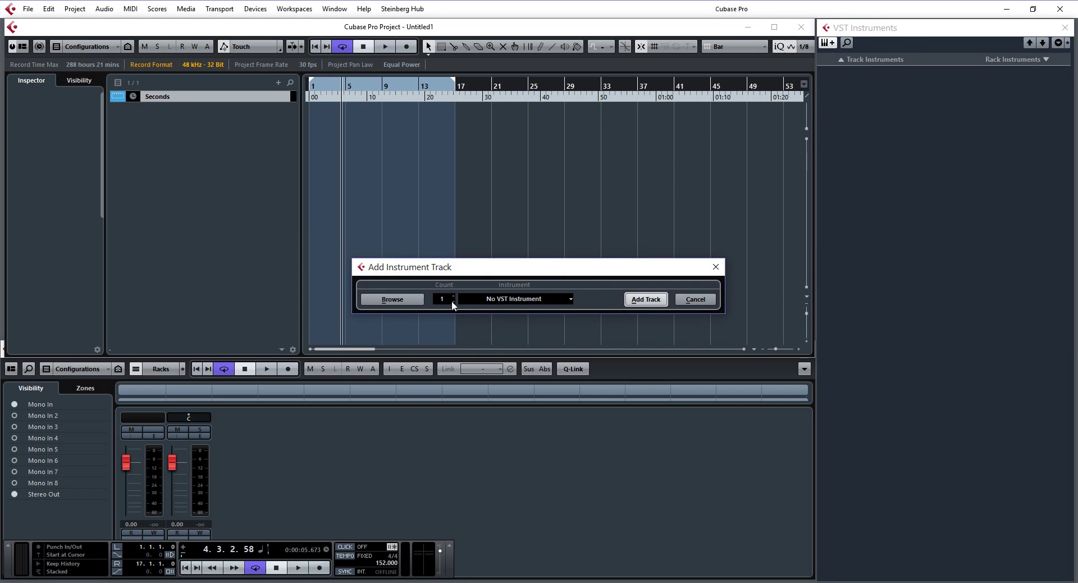
drag(539, 269, 506, 151)
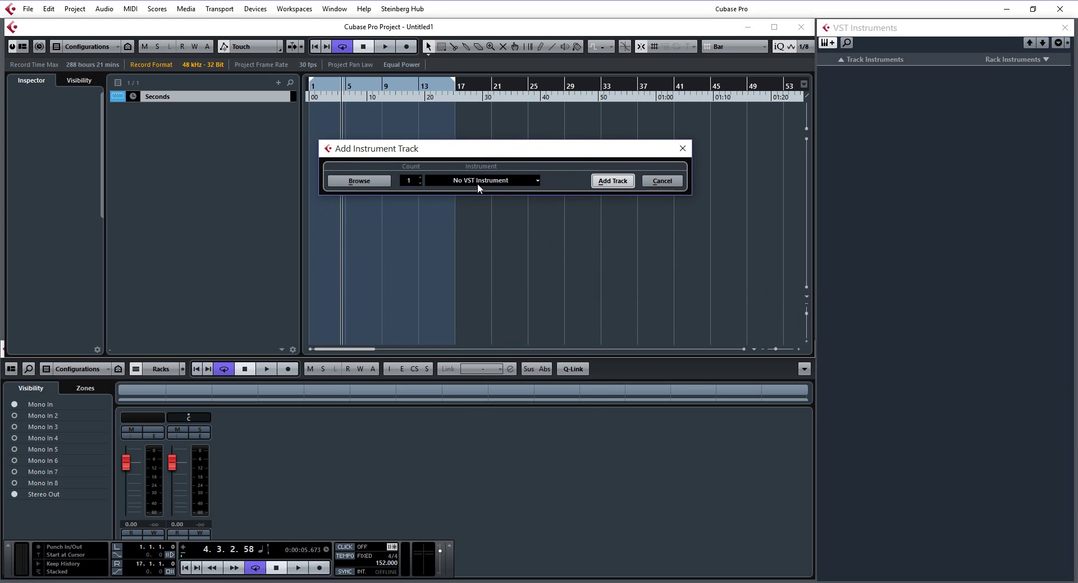
click(479, 183)
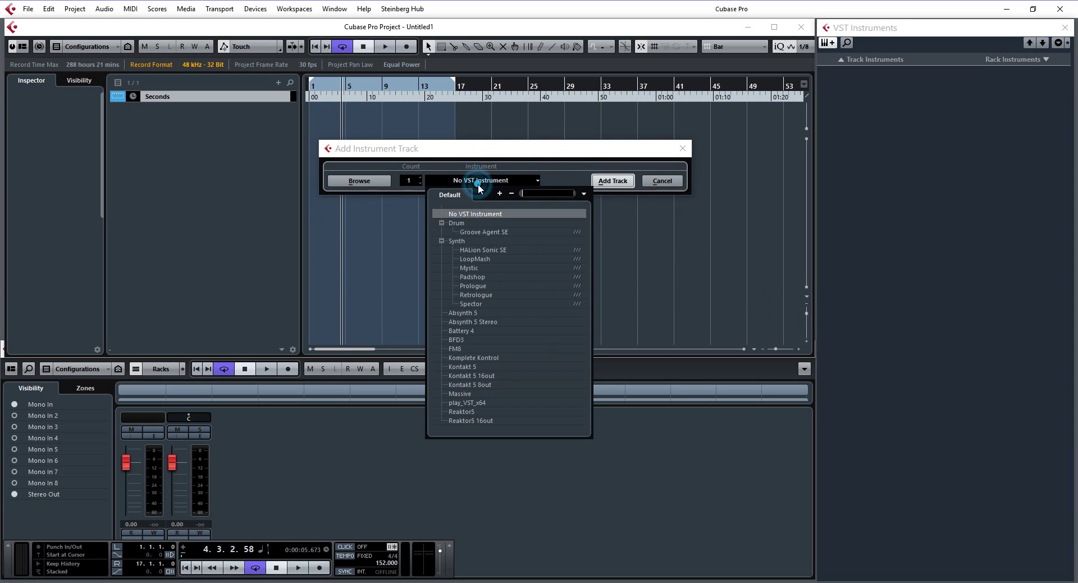
click(473, 358)
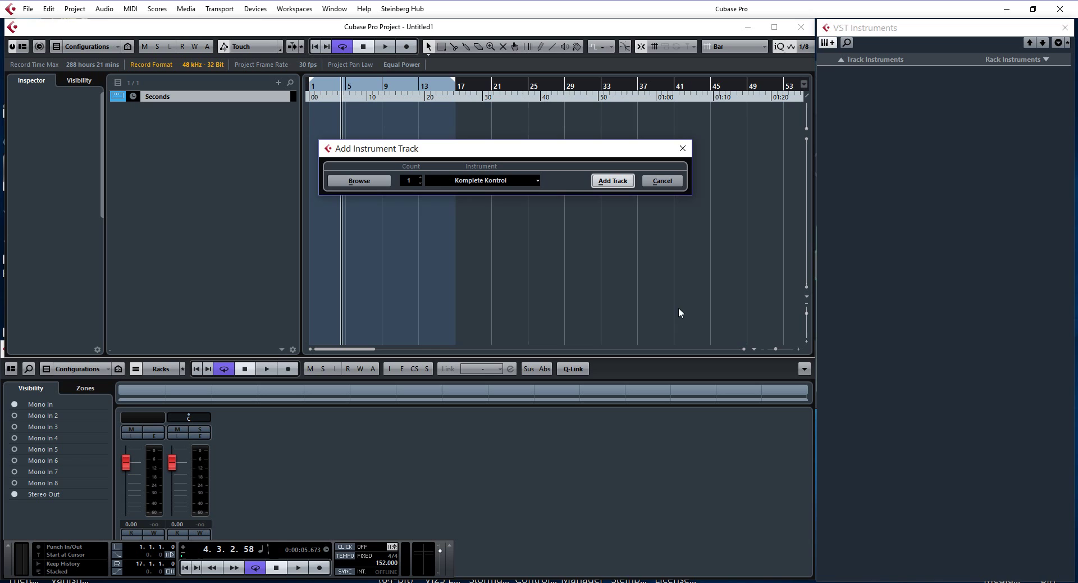
click(612, 180)
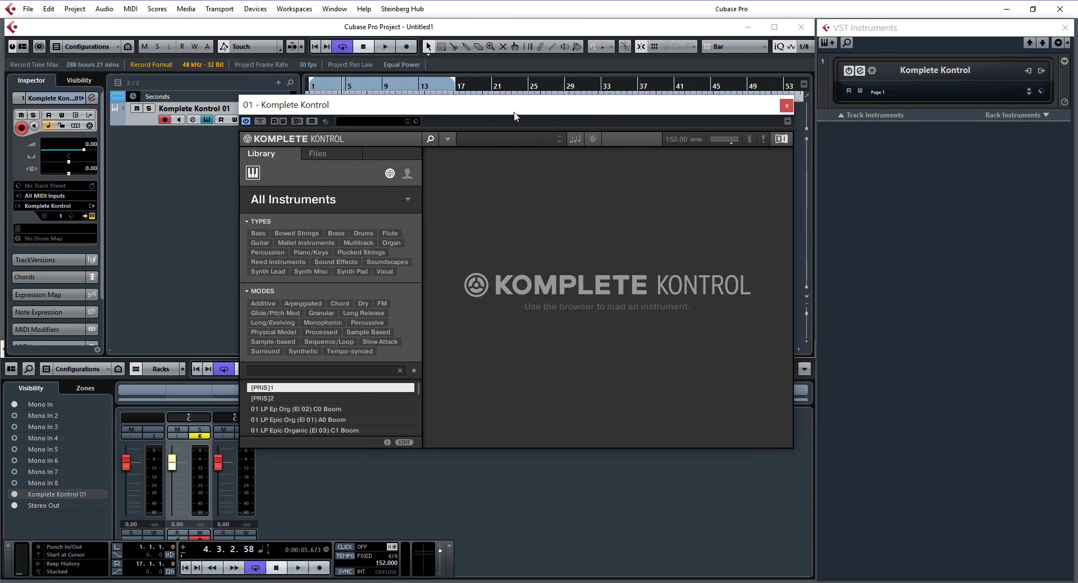
- Open Komplete Kontrol's Preferences to the Library User locations listing VSTPlugins and User Content folders
click(449, 139)
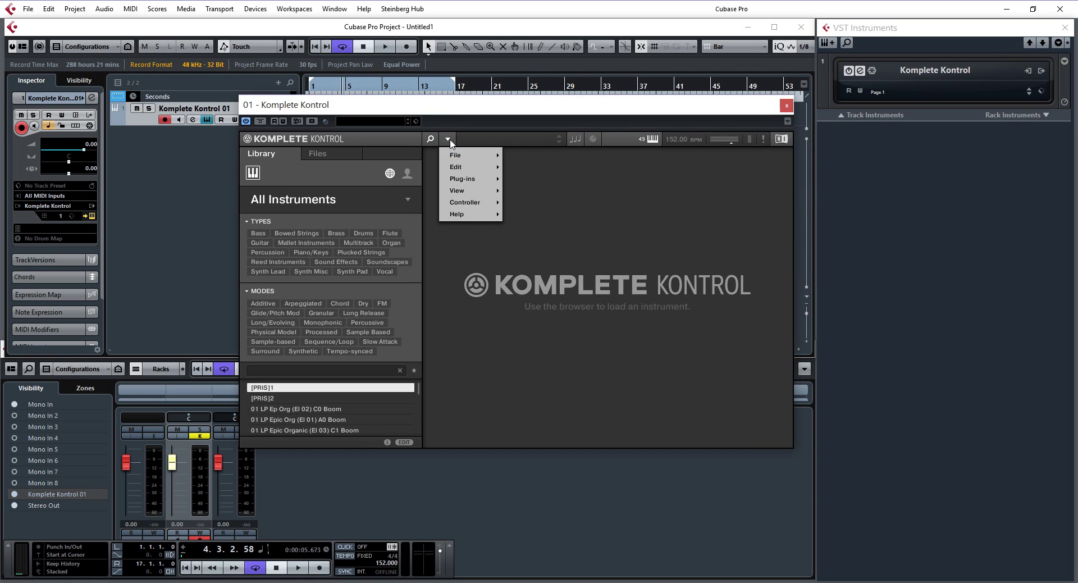
mouse_move(461, 157)
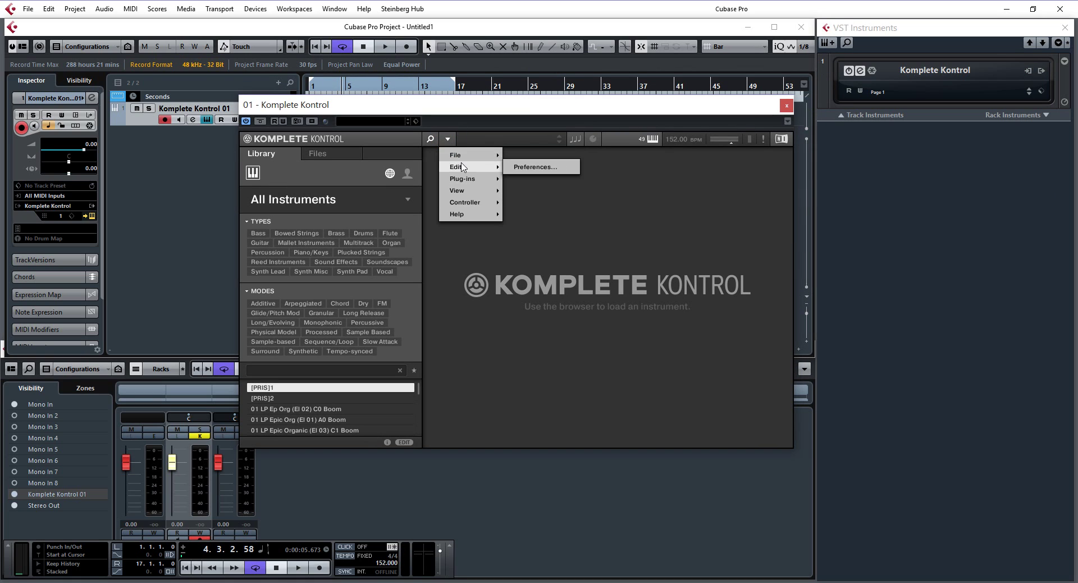
click(541, 167)
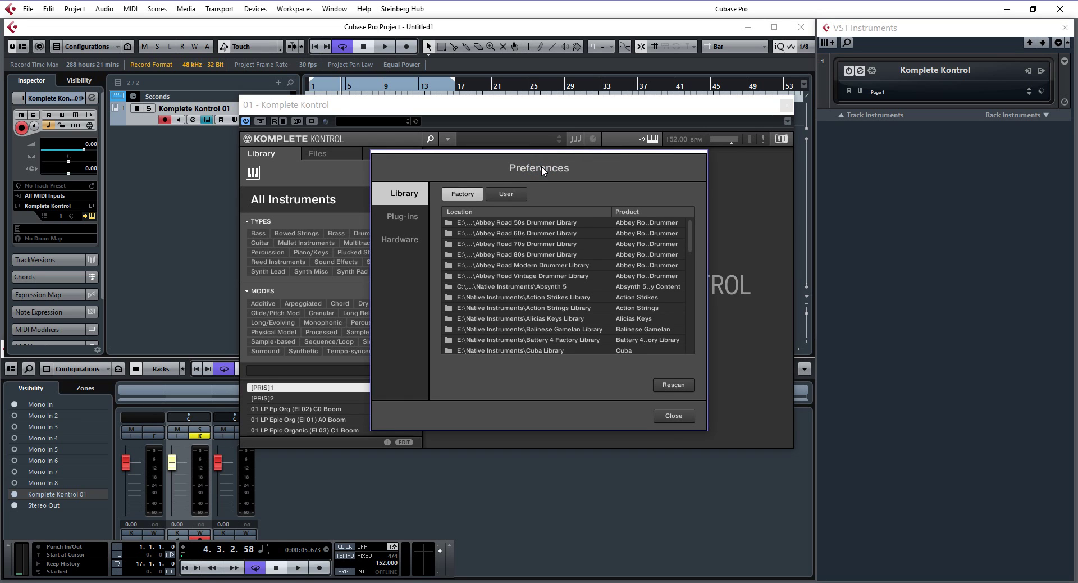
click(506, 198)
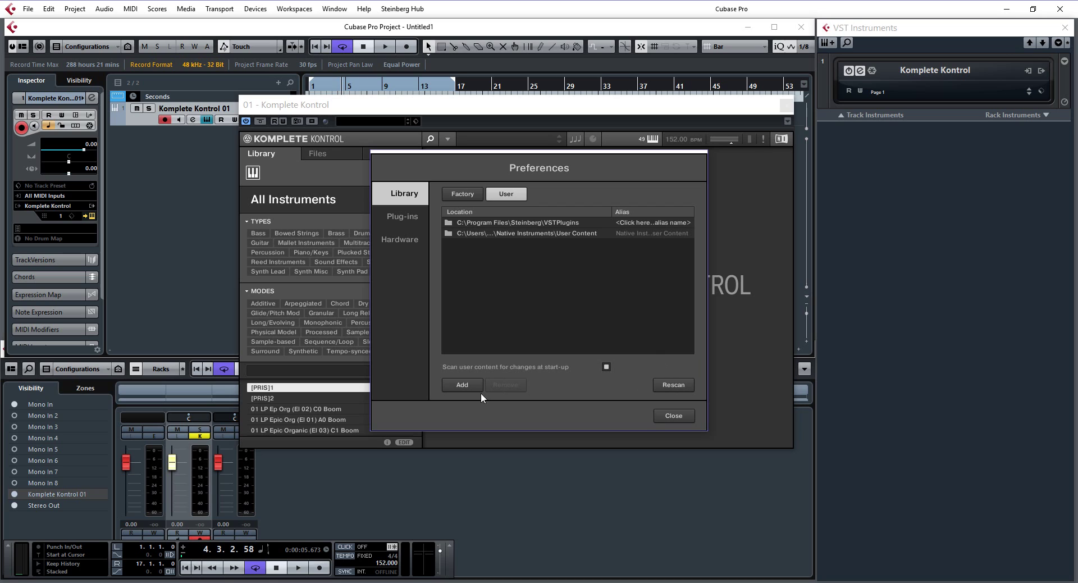
- Check the Plug-ins manager list and select the enabled play_VST_x64 entry
click(411, 222)
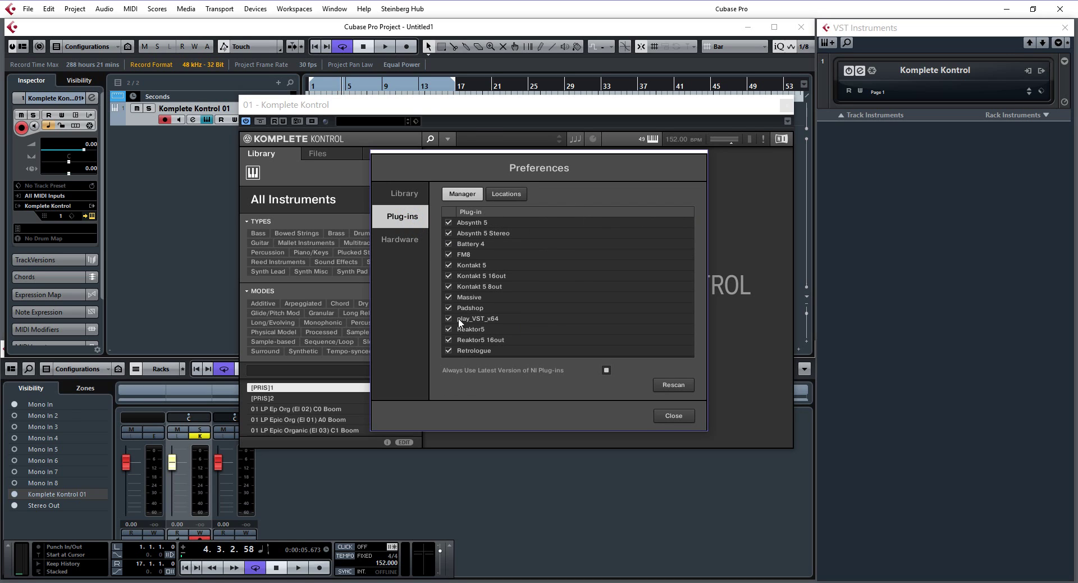
click(478, 321)
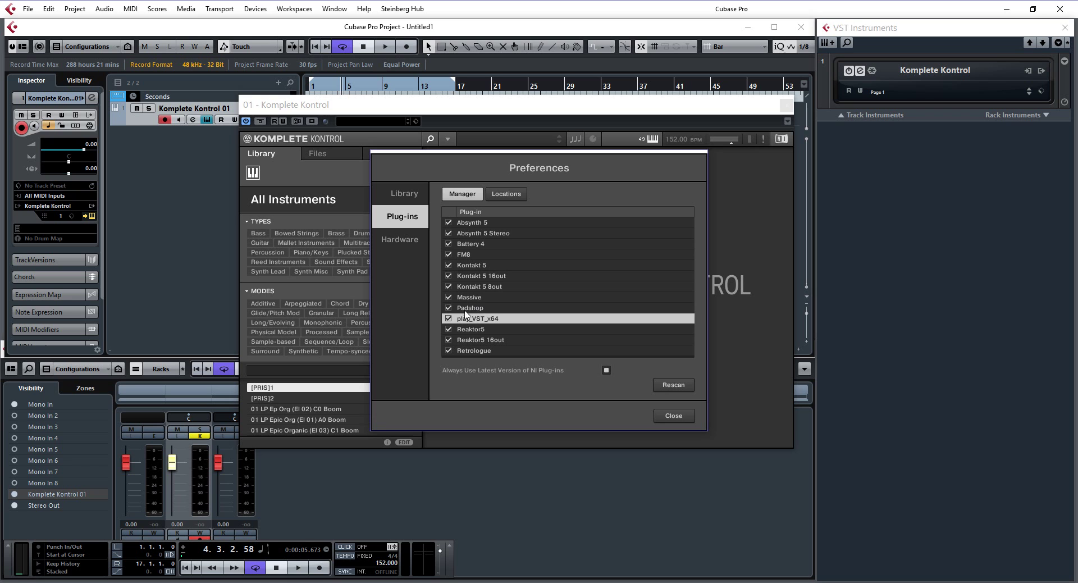
key(super)
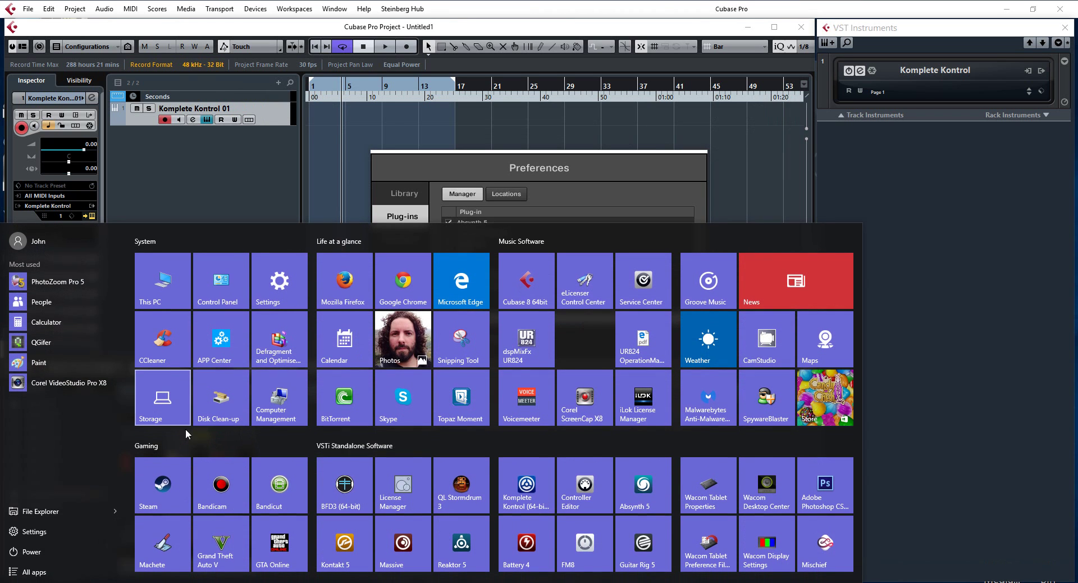
click(164, 298)
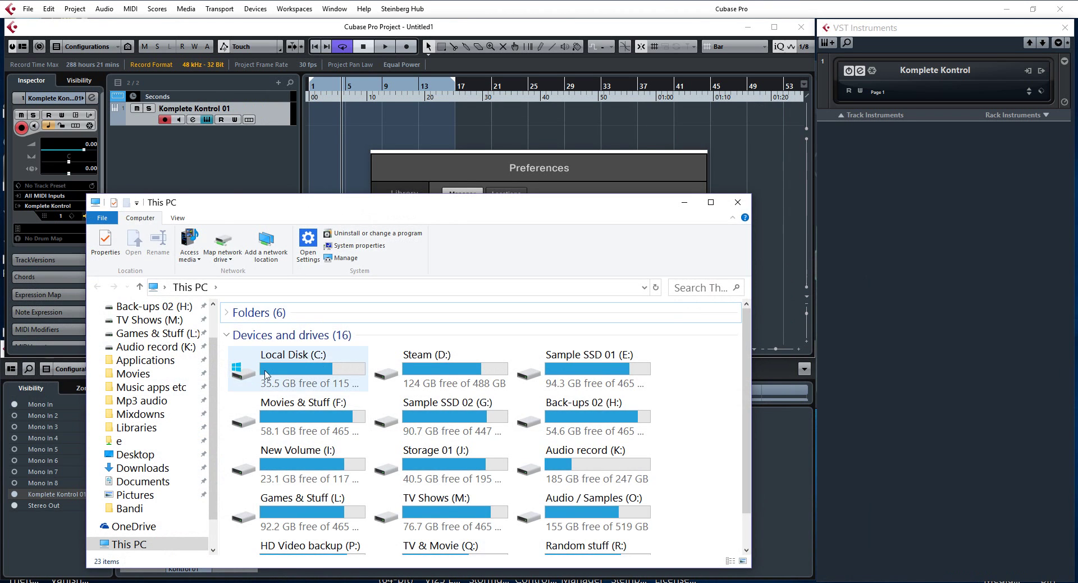
double_click(253, 365)
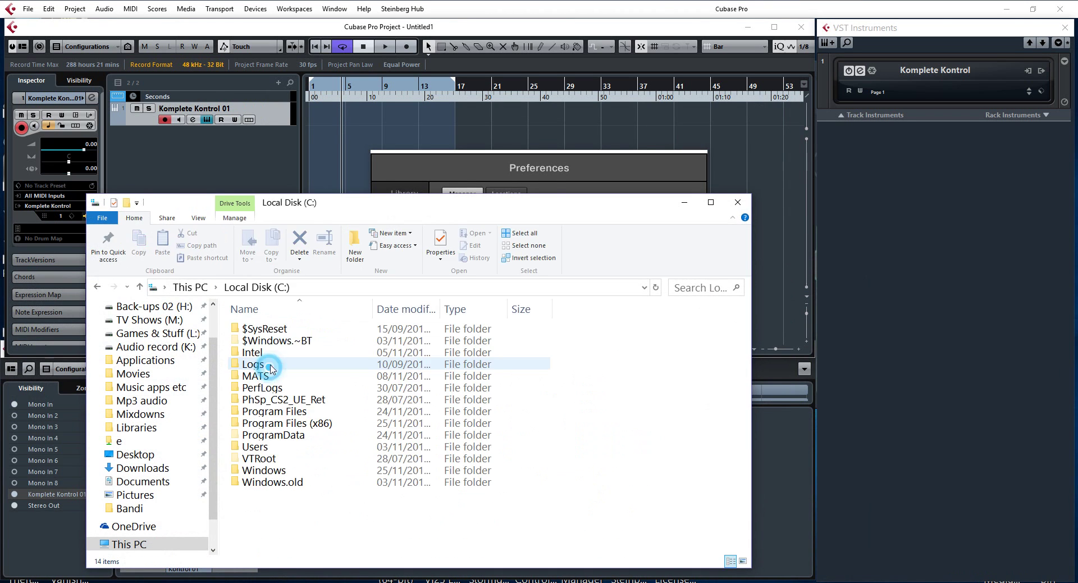
double_click(267, 411)
double_click(267, 401)
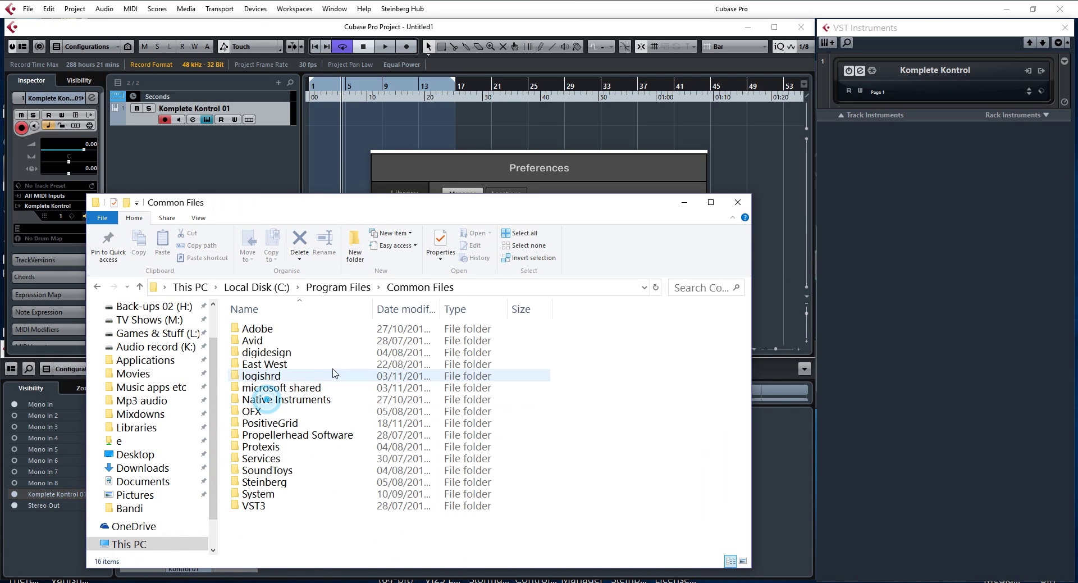
double_click(259, 365)
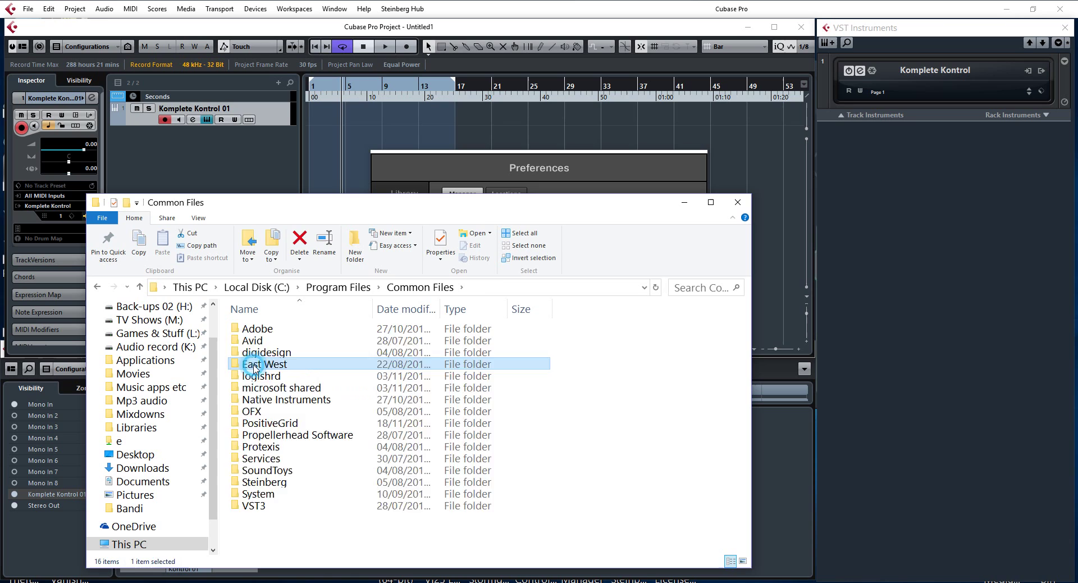
click(257, 334)
double_click(259, 331)
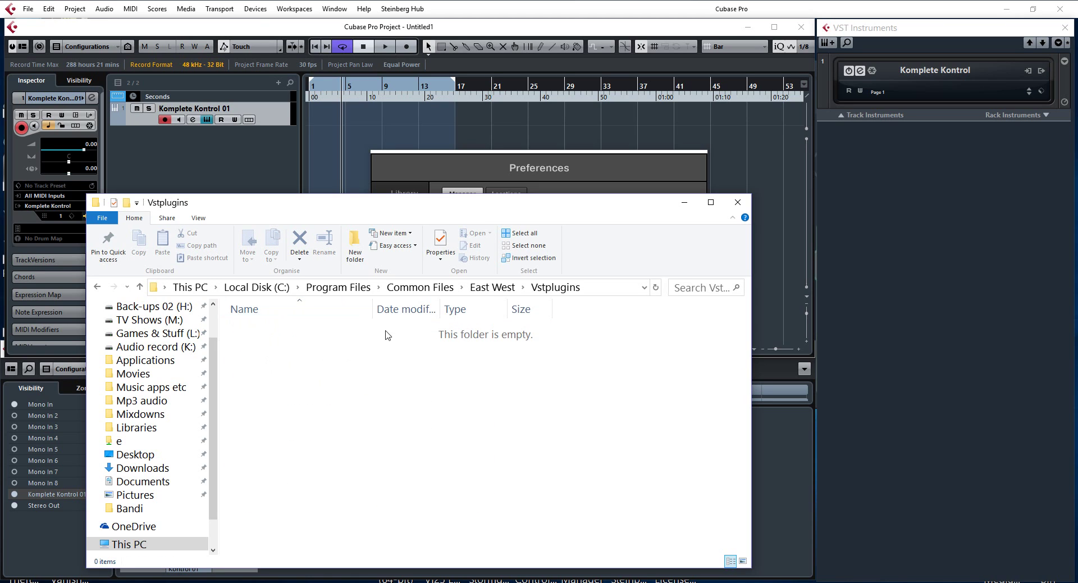
drag(353, 213, 339, 148)
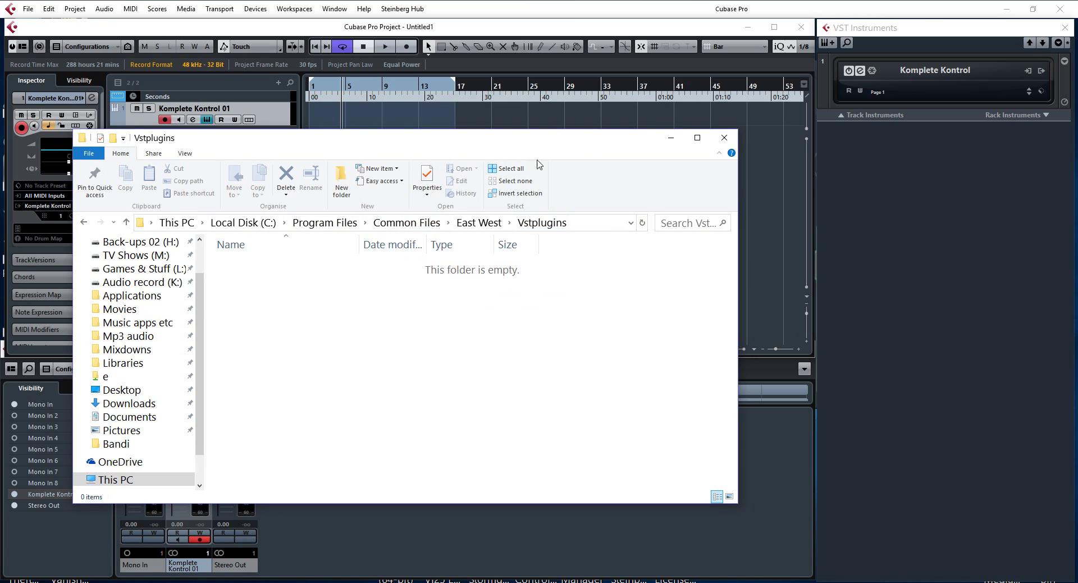
click(723, 138)
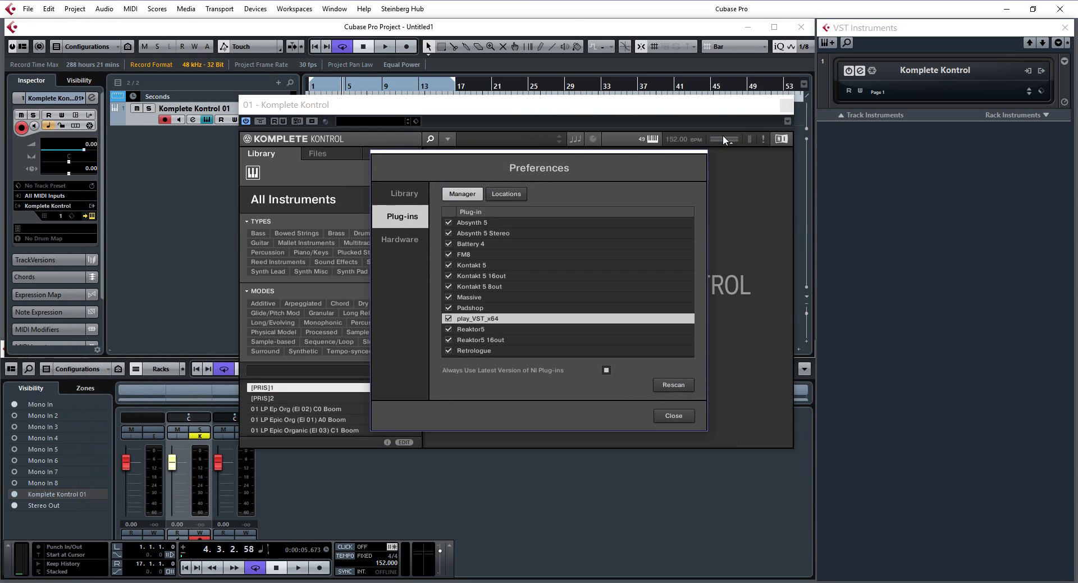
- Close Preferences and reveal play_VST_x64 under the Plug-ins > East West menu
click(658, 419)
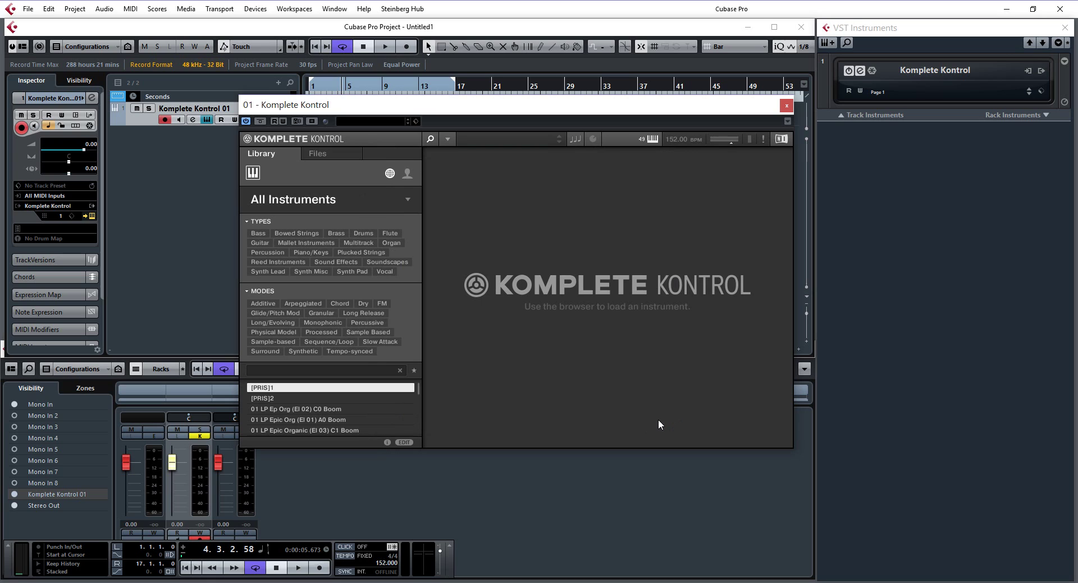
click(449, 139)
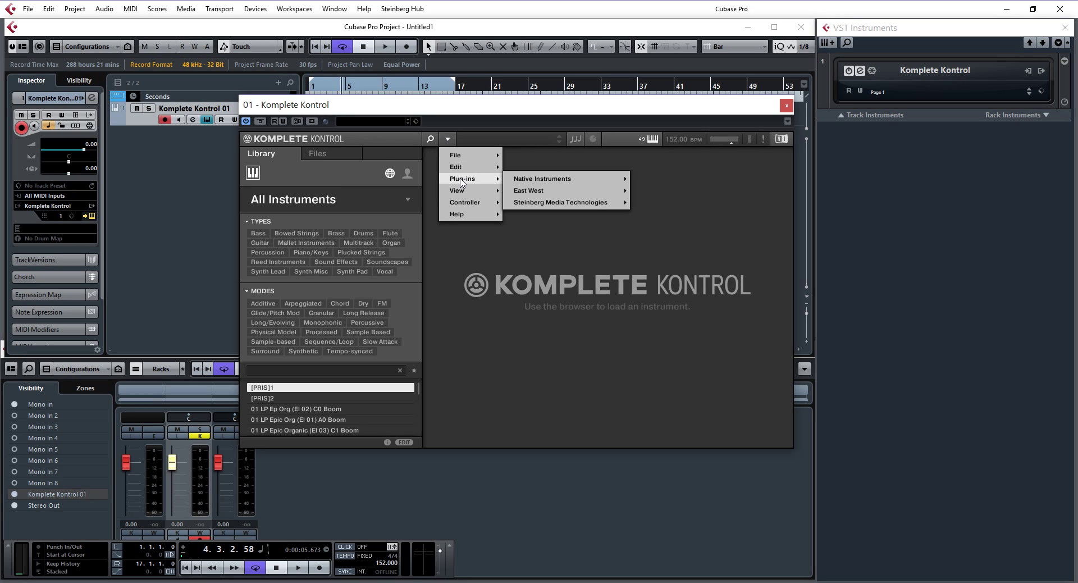
mouse_move(513, 180)
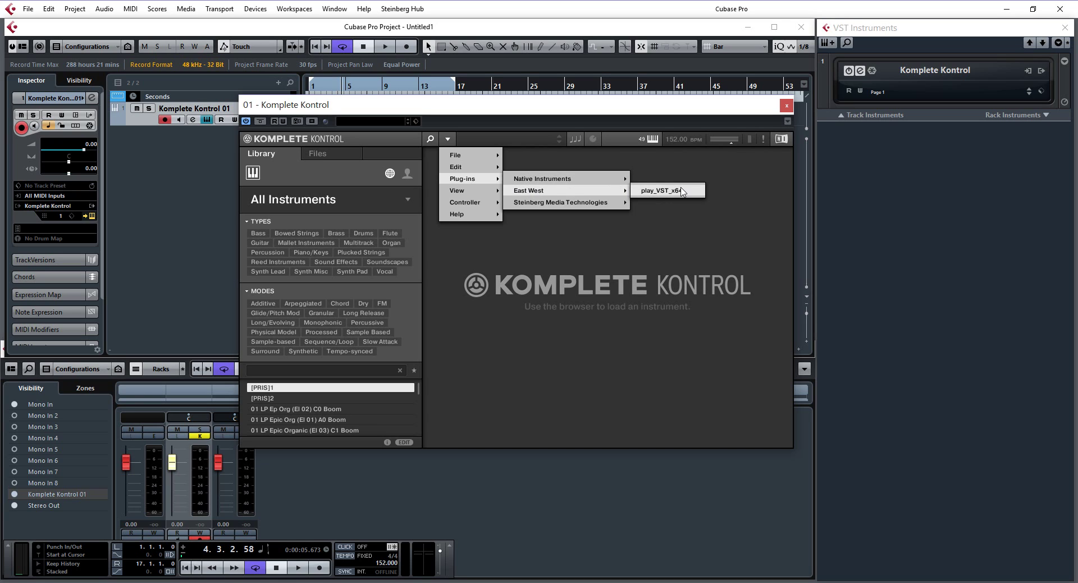
mouse_move(585, 203)
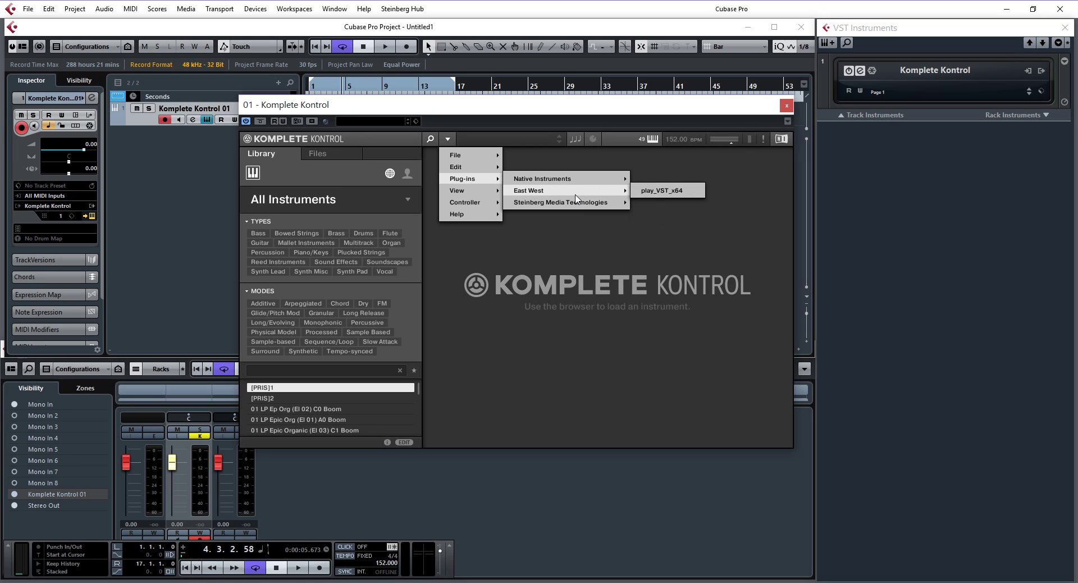
- Load play_VST_x64 and browse EW Pianos Gold > Steinway D > Full Patches DYN
click(649, 193)
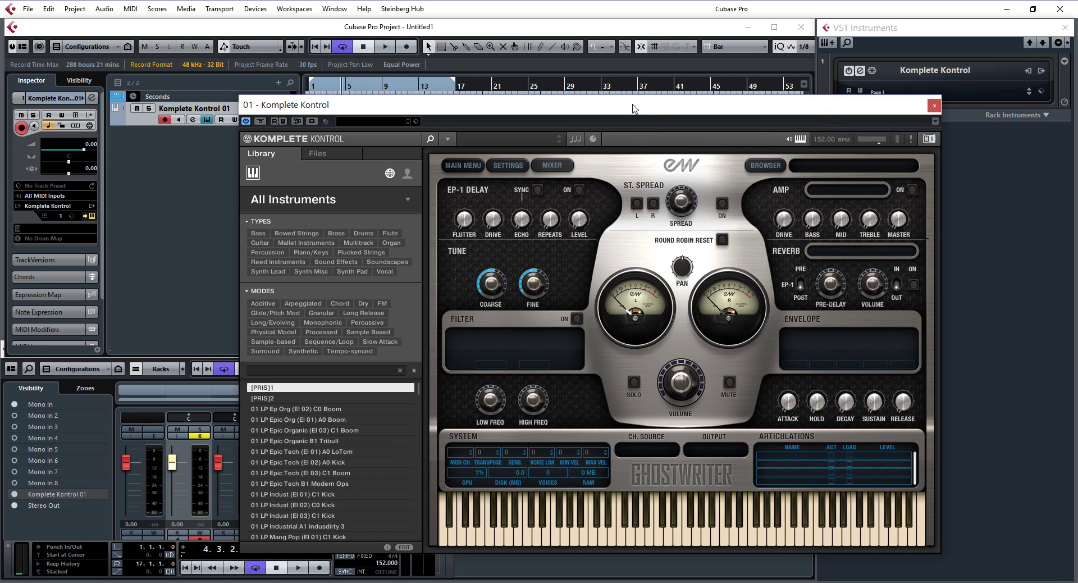
drag(634, 105, 552, 48)
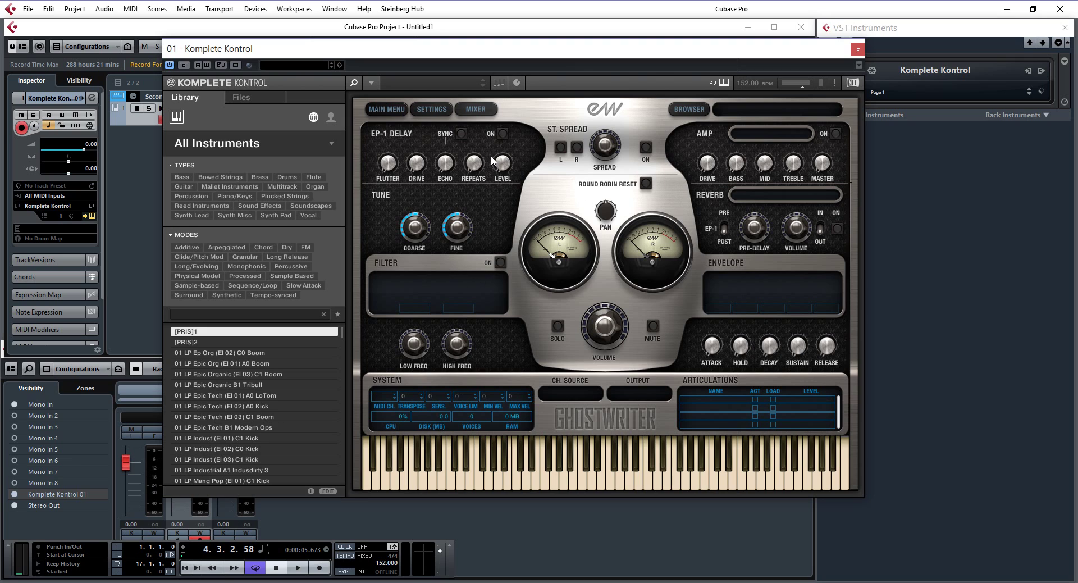
click(687, 109)
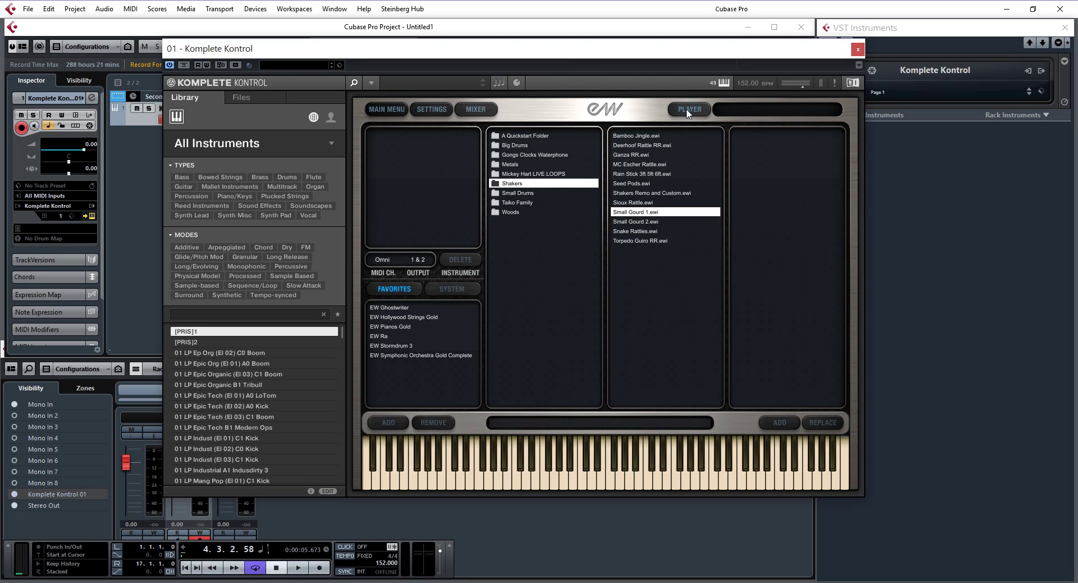
click(396, 327)
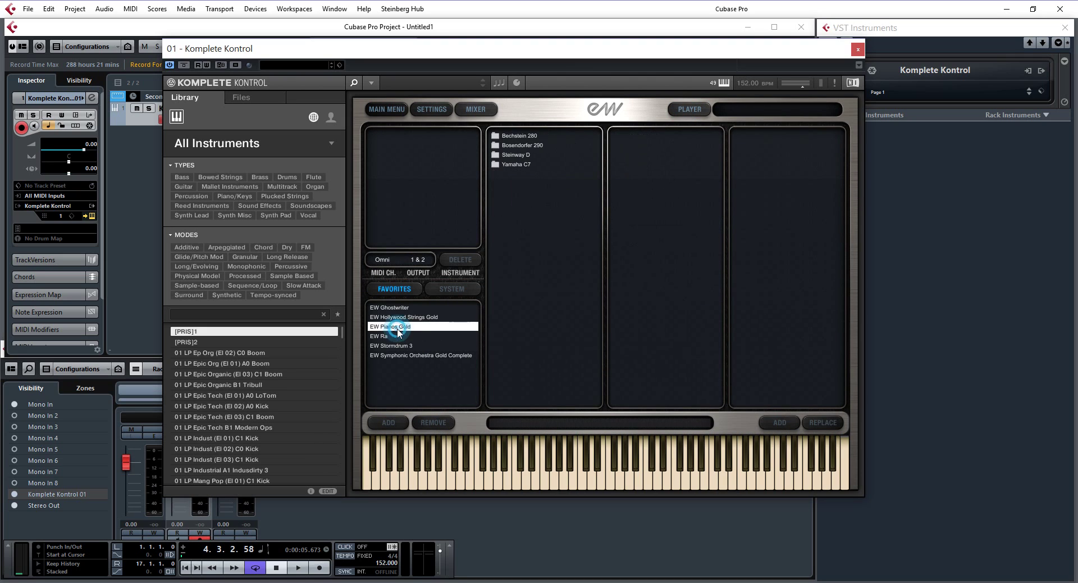
click(520, 155)
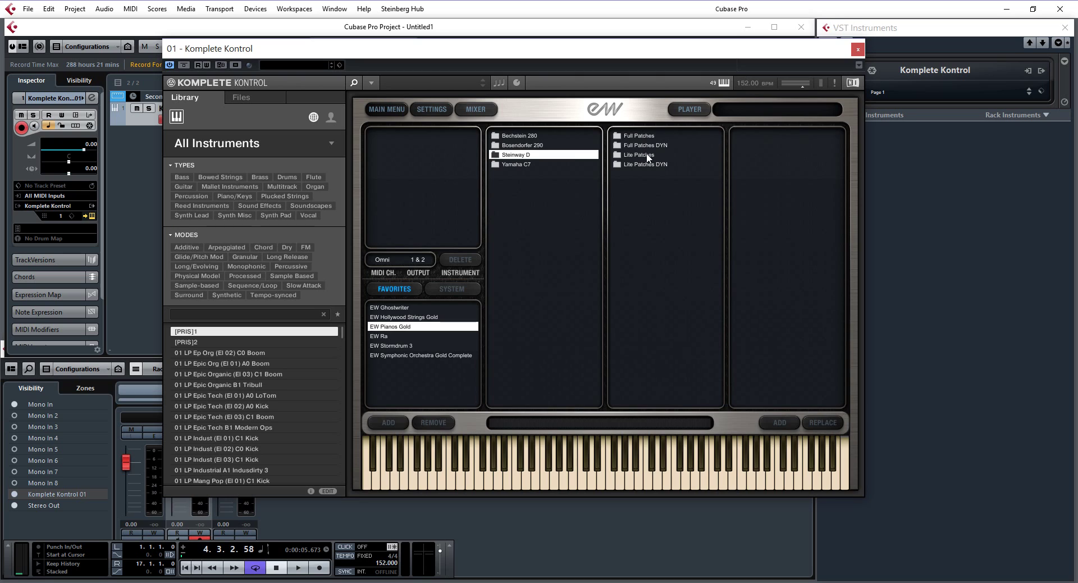
click(643, 146)
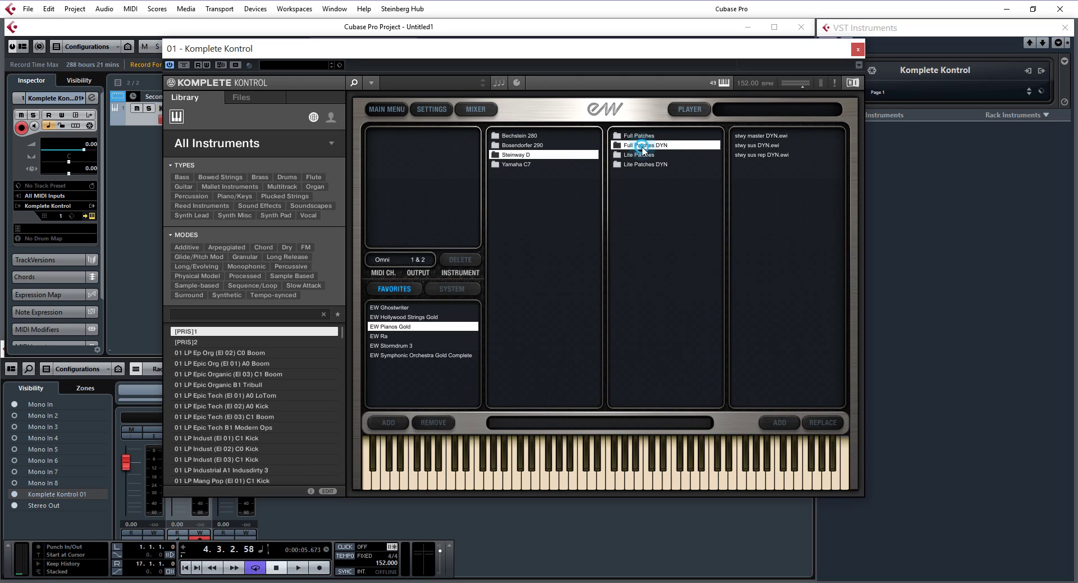
- Load the stwy sus rep DYN.ewi Steinway patch and play it
double_click(749, 155)
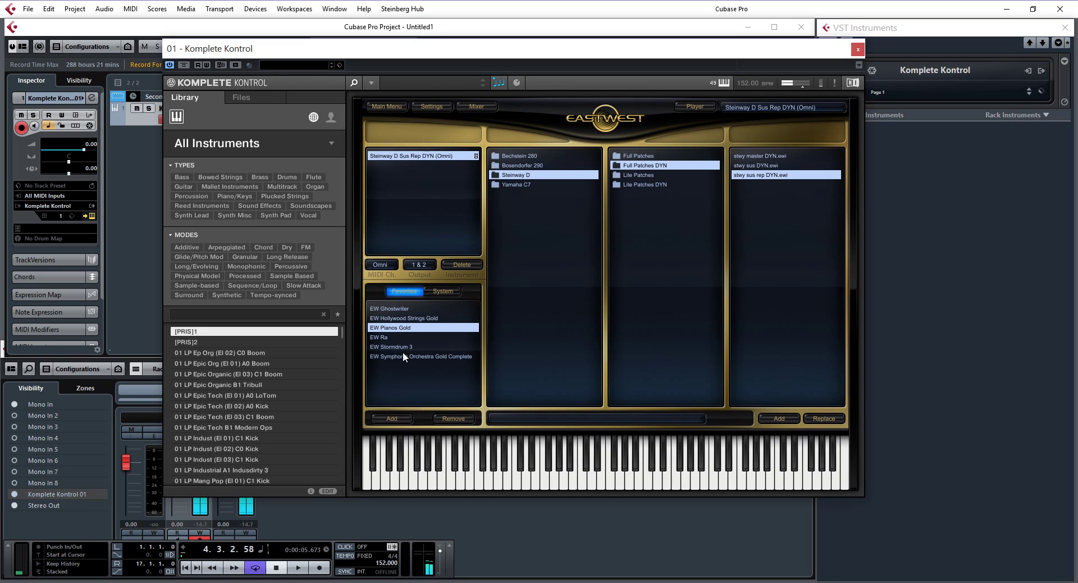
- Replace the piano with EW Hollywood Strings Gold 1st Violins > 03 Short Tight > 1st Violins Stac RRx14
click(404, 320)
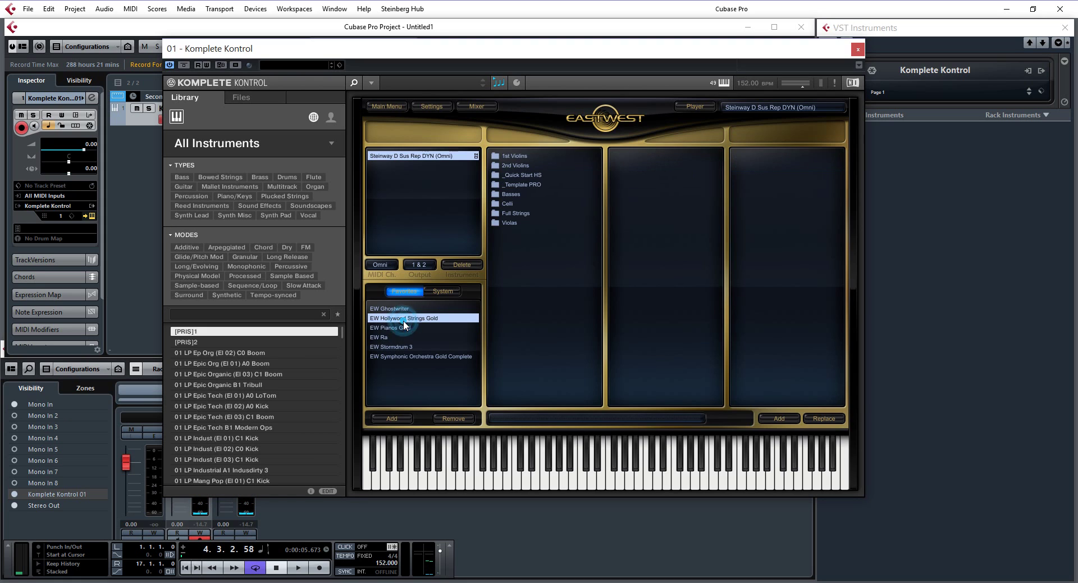
click(525, 156)
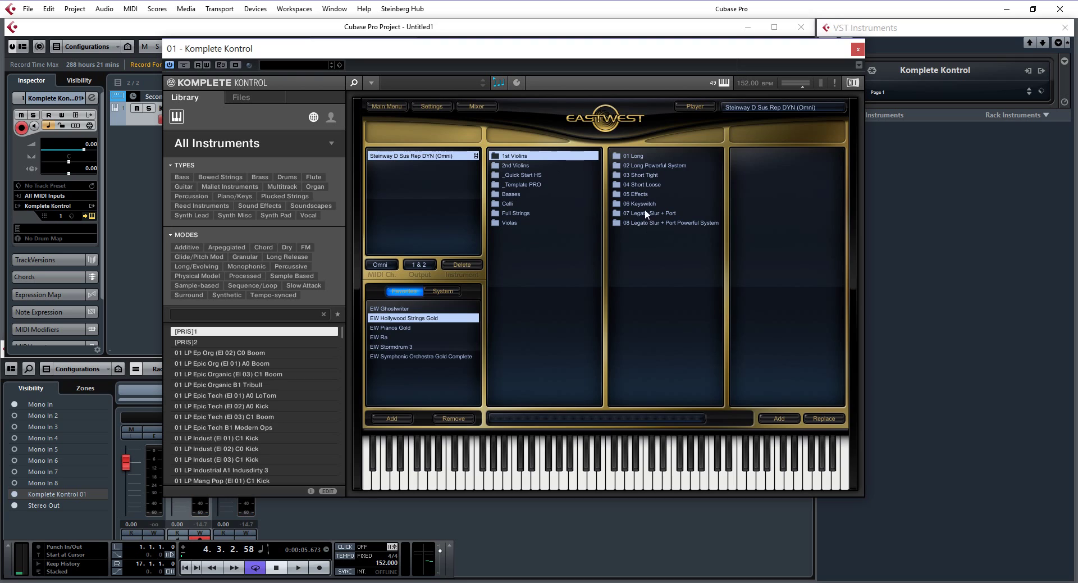
click(650, 176)
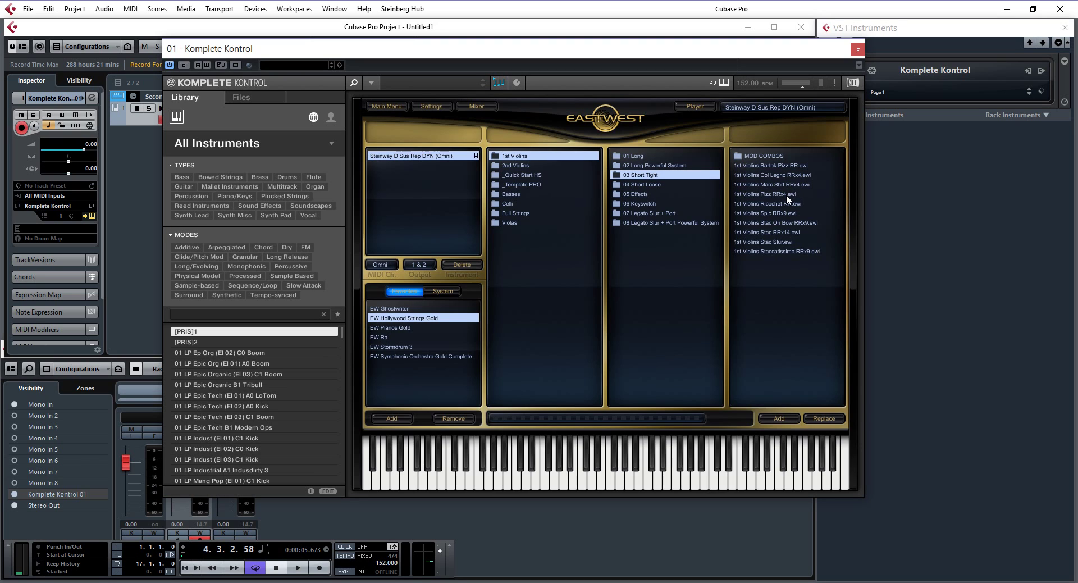
double_click(776, 232)
click(677, 304)
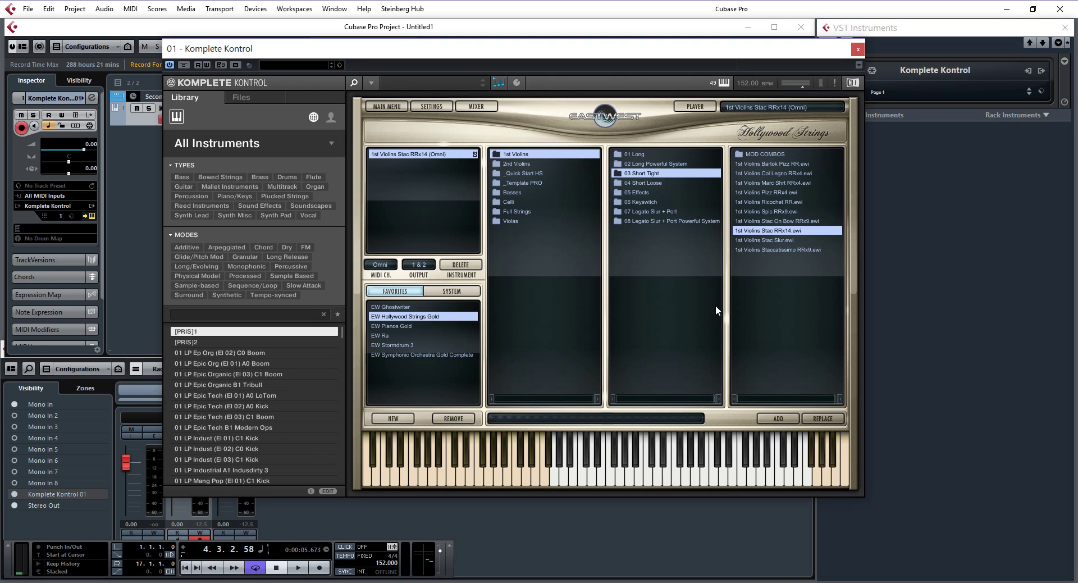
click(373, 81)
mouse_move(393, 123)
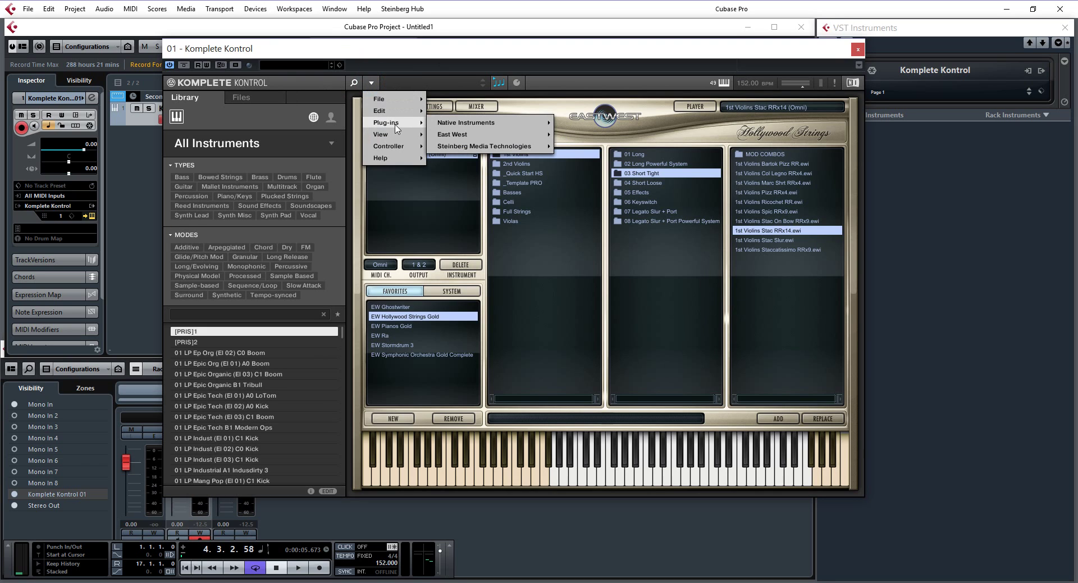
mouse_move(482, 147)
mouse_move(462, 123)
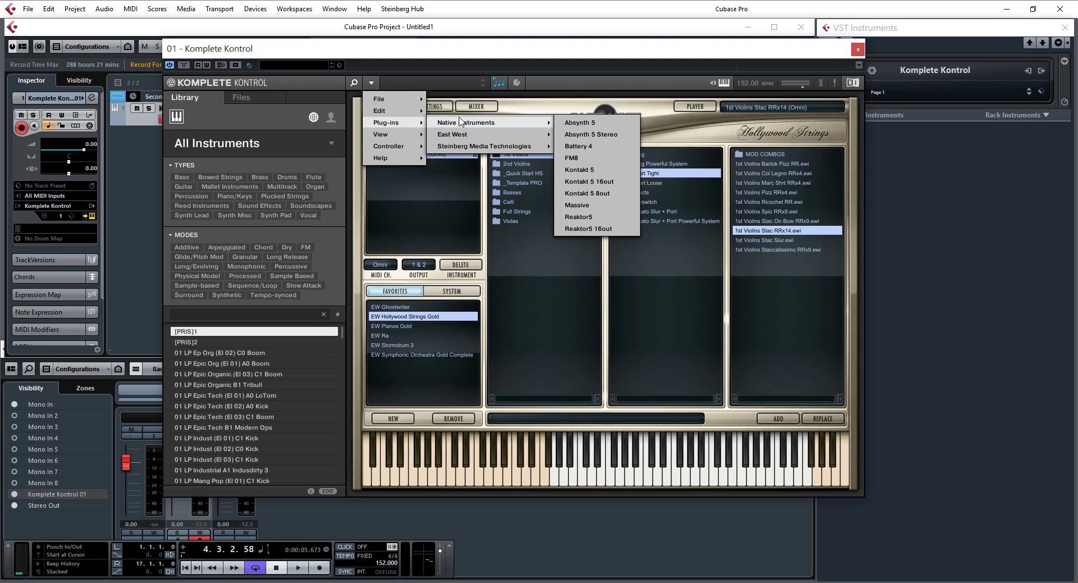
click(530, 260)
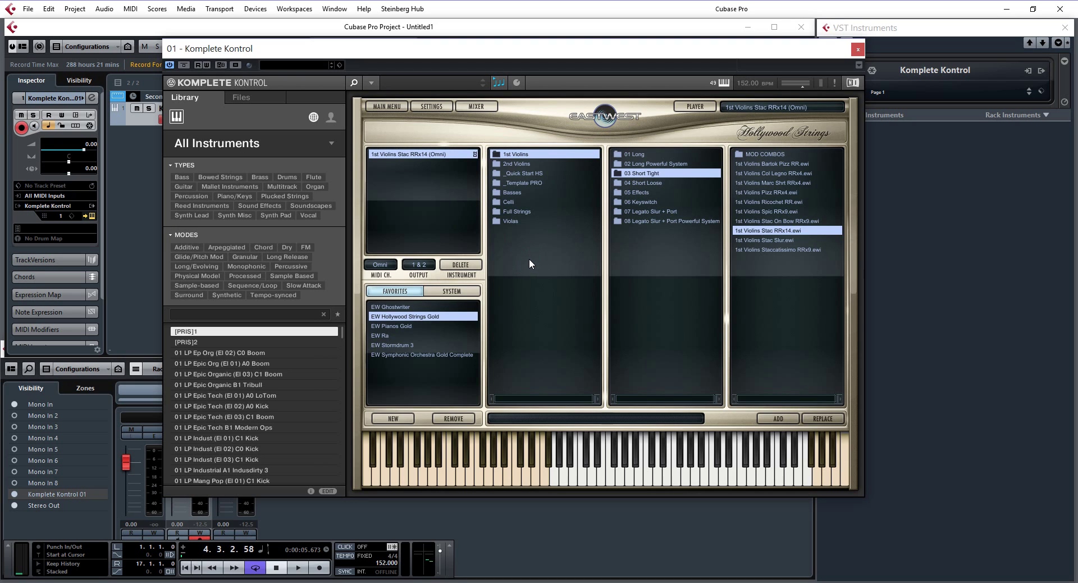
mouse_move(505, 48)
mouse_down()
mouse_move(521, 73)
mouse_move(501, 47)
mouse_up()
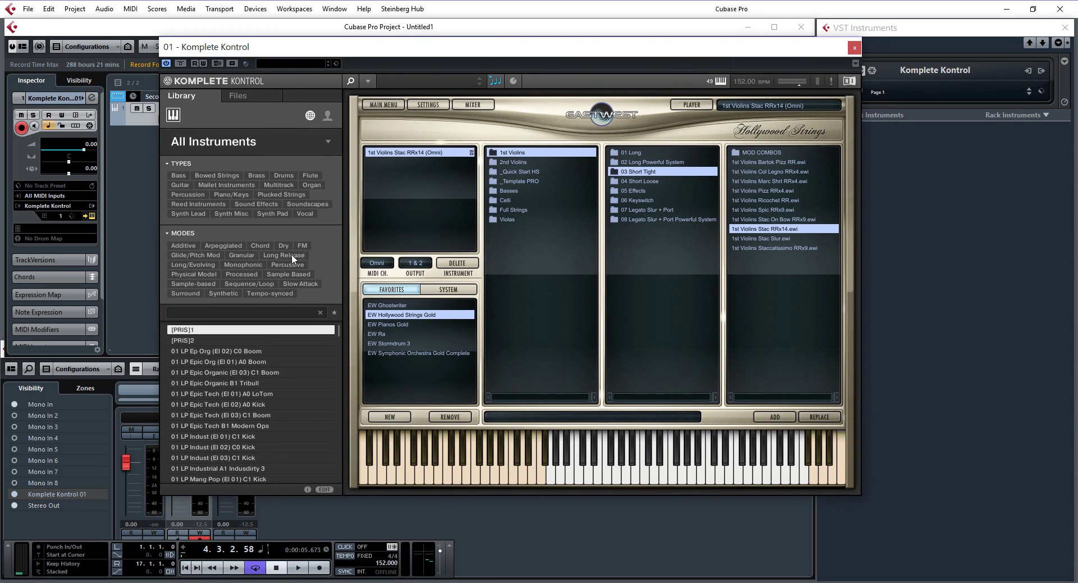